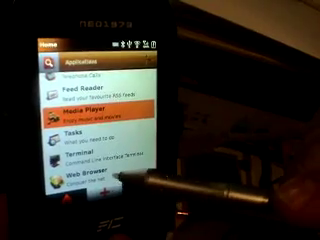
Launch the Web Browser from the launcher's Applications list
{"action": "left_click", "coordinate": [112, 180]}
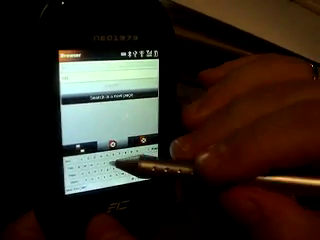
{"action": "type", "text": "goog"}
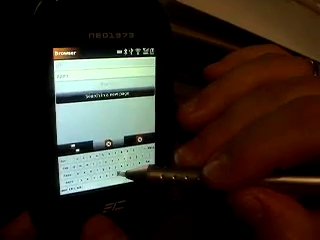
{"action": "type", "text": "l"}
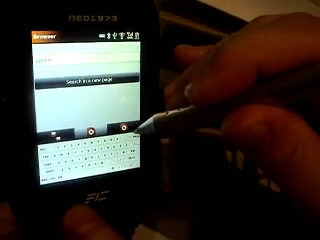
{"action": "type", "text": "ko"}
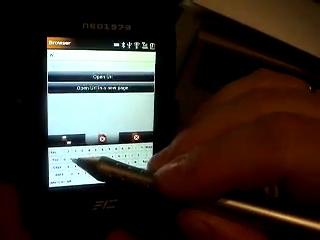
{"action": "type", "text": "ww"}
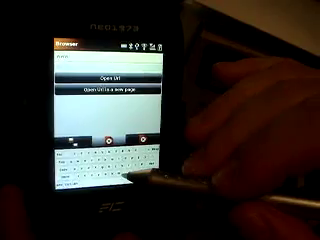
{"action": "type", "text": ".o"}
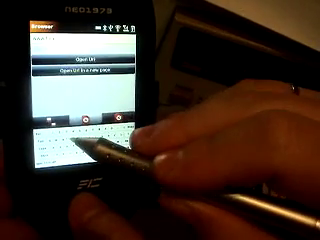
{"action": "type", "text": "ost"}
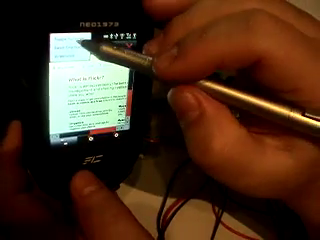
Close the top-left menu over the Flickr page to exit fullscreen
{"action": "left_click", "coordinate": [93, 44]}
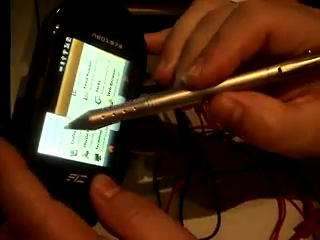
Start the Web Browser again from the Openmoko launcher list
{"action": "left_click", "coordinate": [85, 130]}
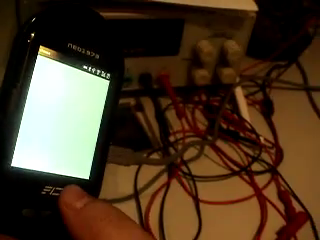